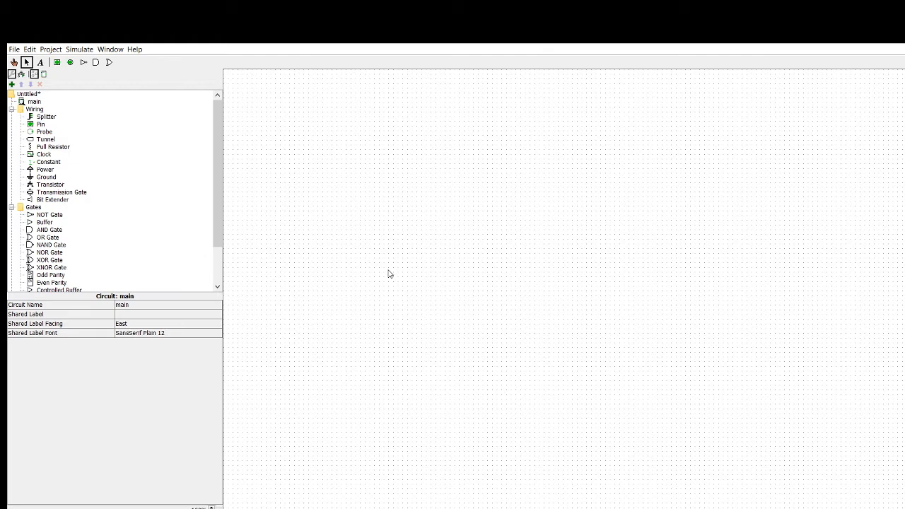
Step: Collapse the Wiring component folder and keep the Gates folder expanded
left_click(11, 110)
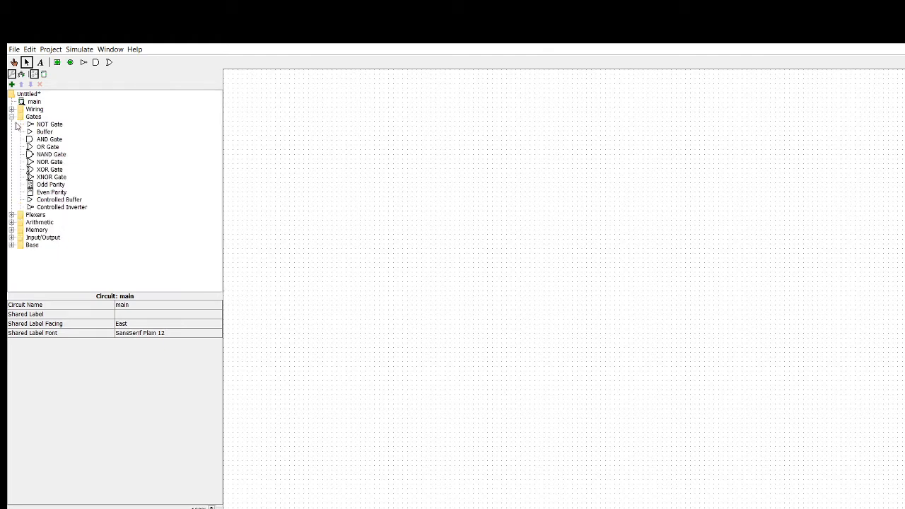
left_click(12, 117)
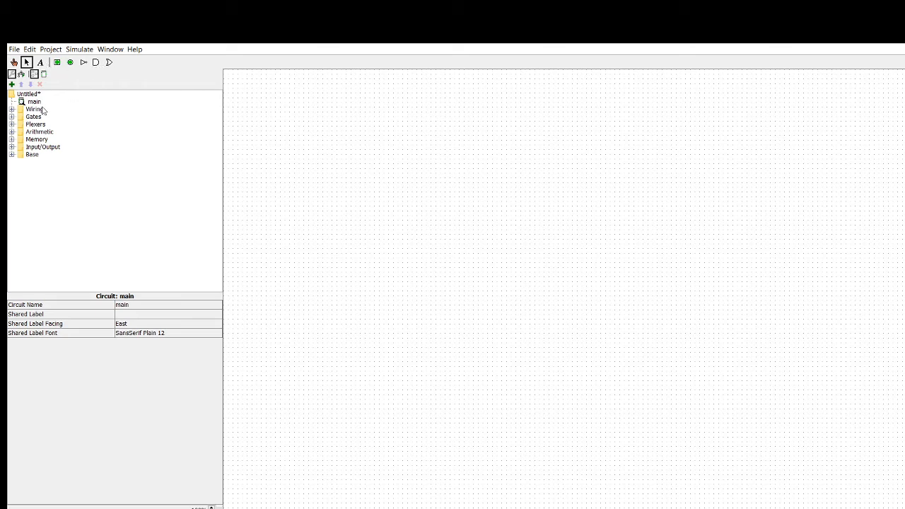
left_click(11, 117)
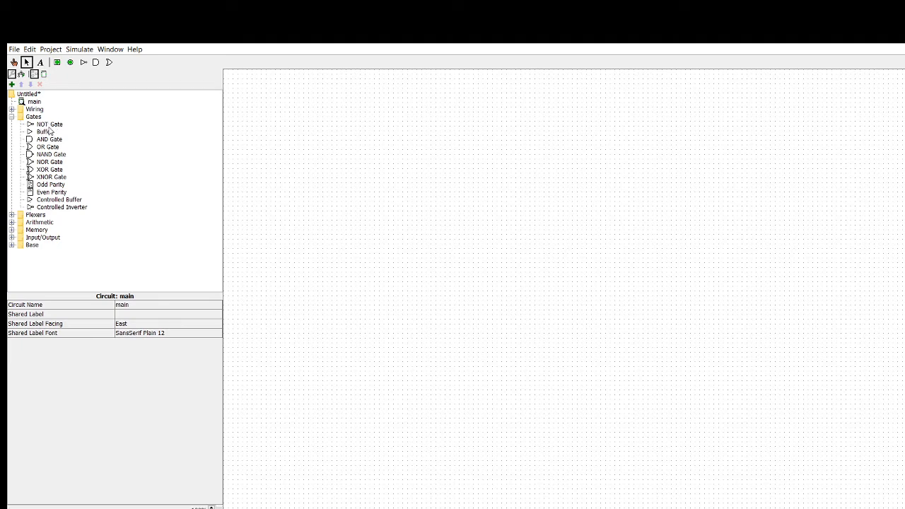
Step: Place an AND gate in the upper part of the canvas and set its number of inputs to 2
left_click(96, 62)
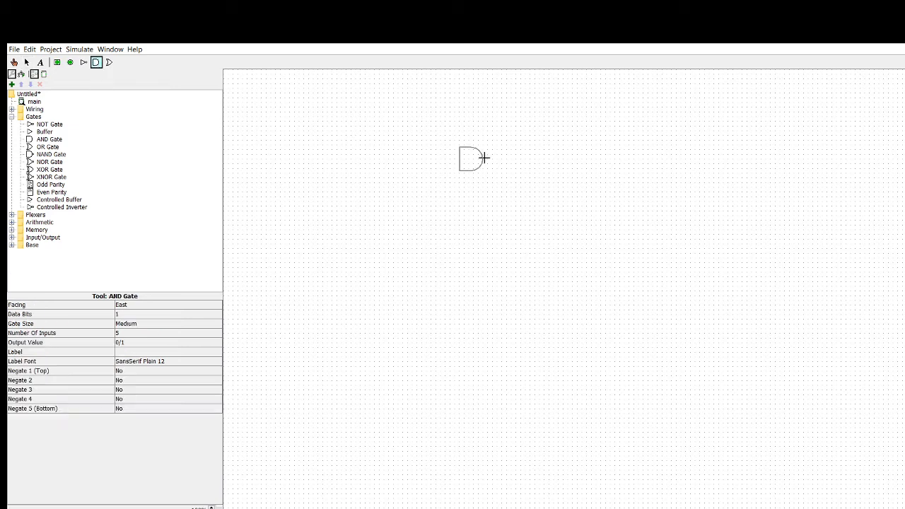
left_click(460, 168)
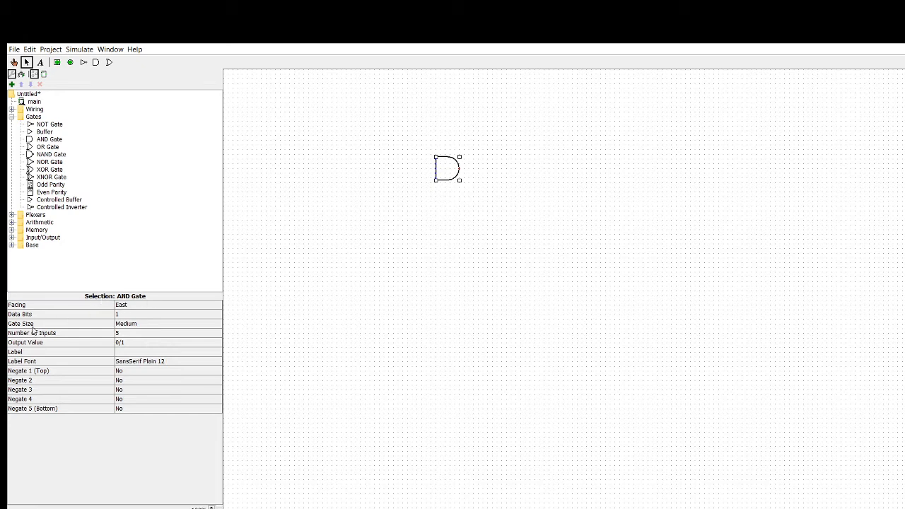
left_click(127, 335)
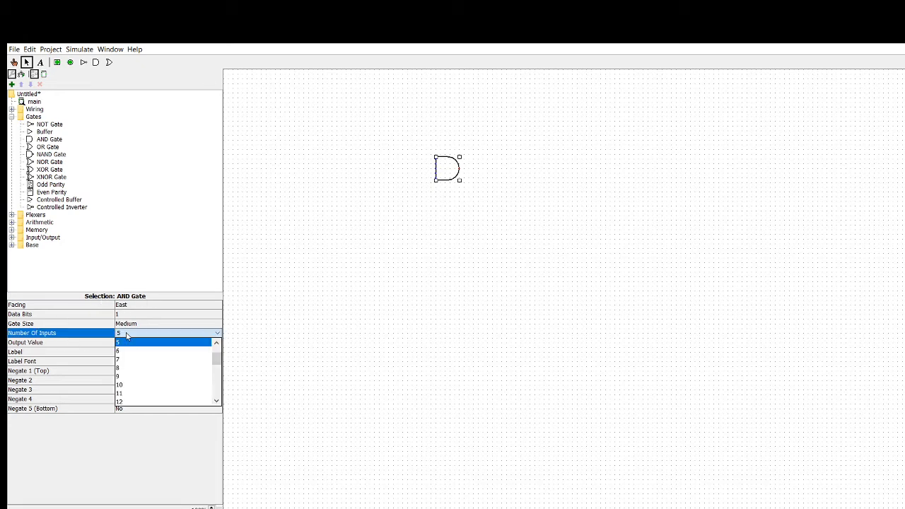
scroll(126, 347, "up", 1)
left_click(124, 344)
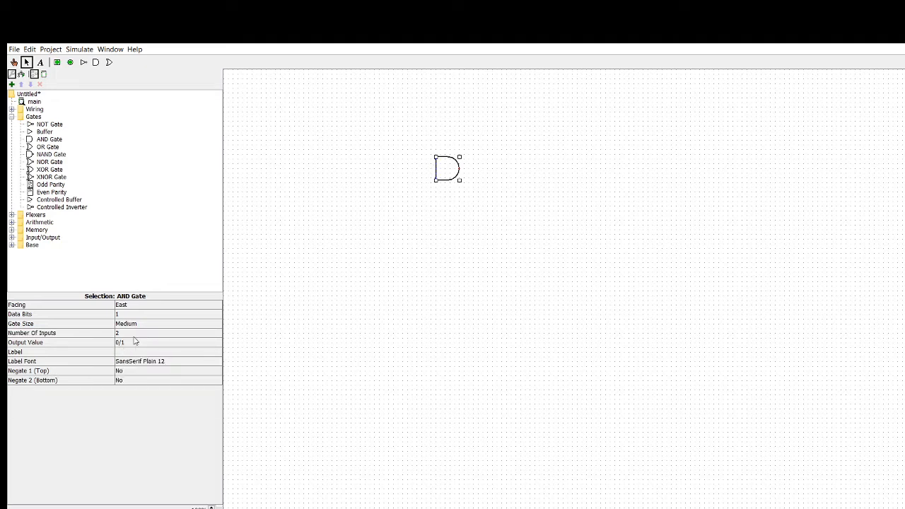
left_click(450, 276)
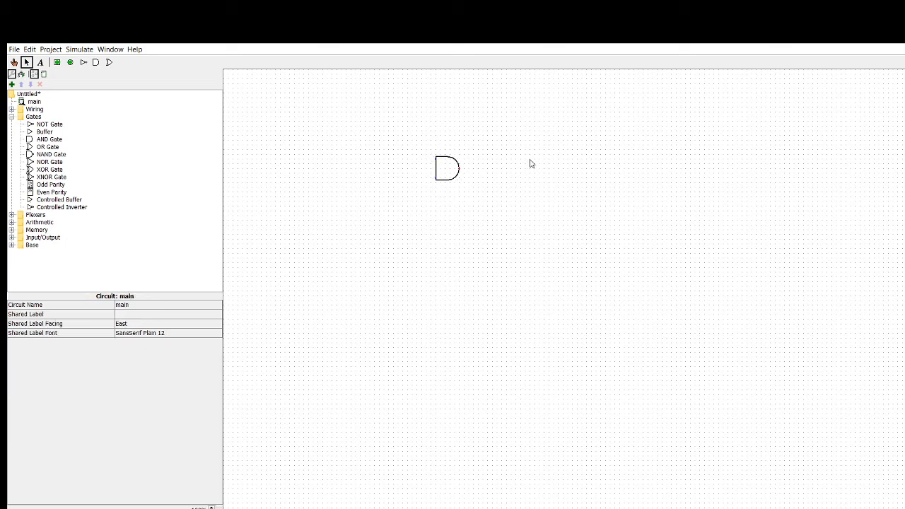
Step: Place an output pin to the right of the AND gate and wire it to the gate's output, aligning the gate with the wire
left_click(70, 63)
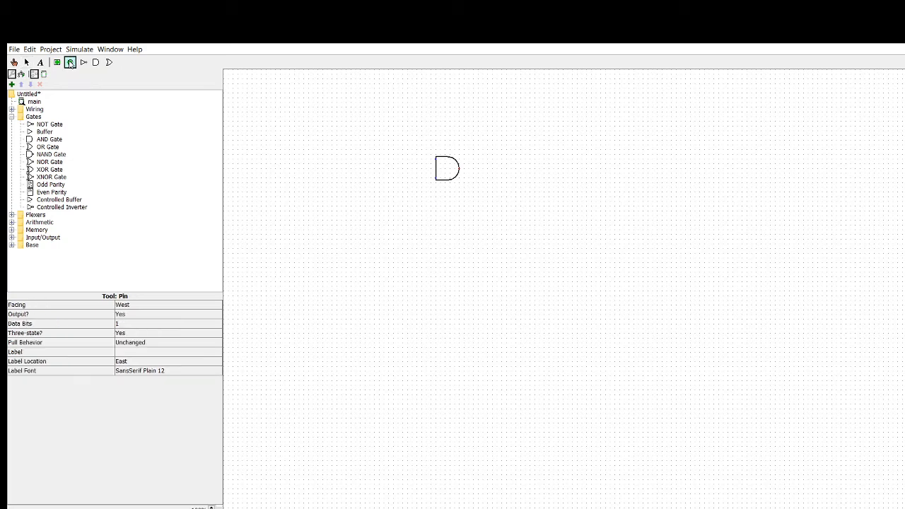
left_click(497, 173)
left_click_drag(497, 173, 540, 173)
left_click(446, 175)
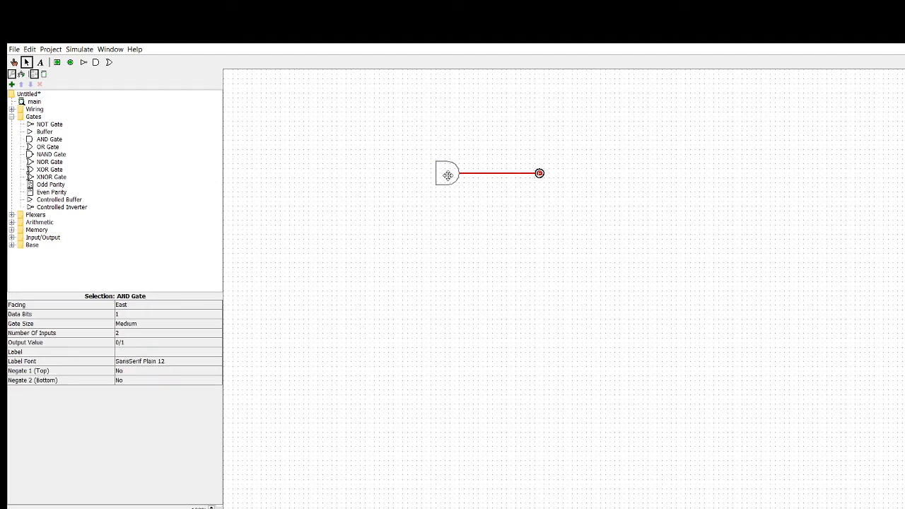
Step: Place two input pins one above the other left of the AND gate and wire each to a gate input
left_click(57, 63)
left_click(367, 160)
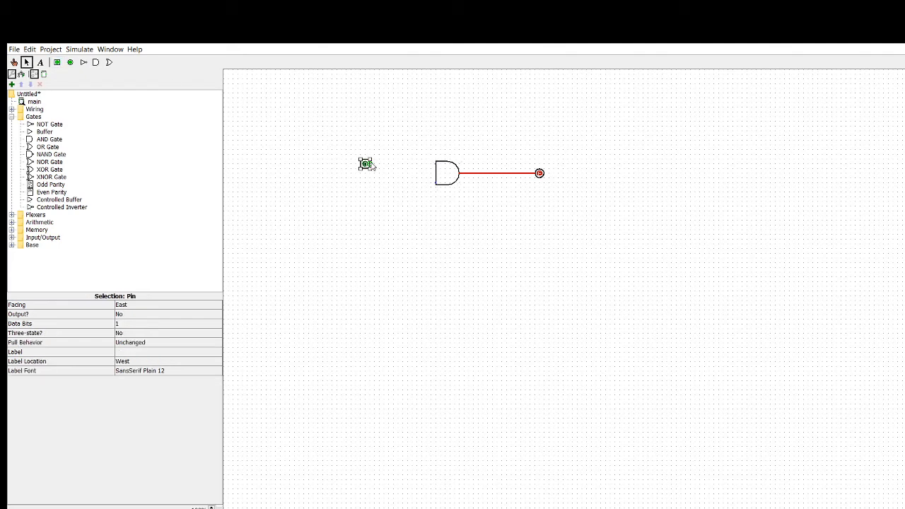
left_click(57, 64)
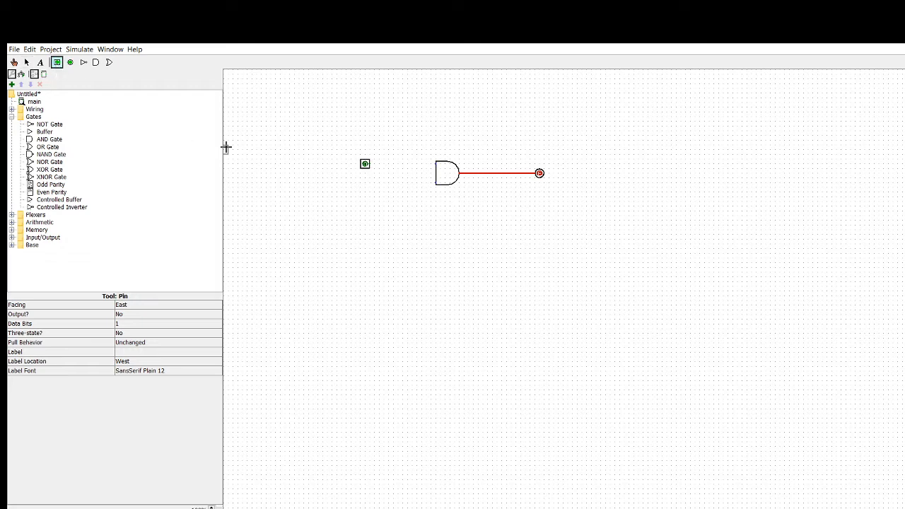
left_click(366, 182)
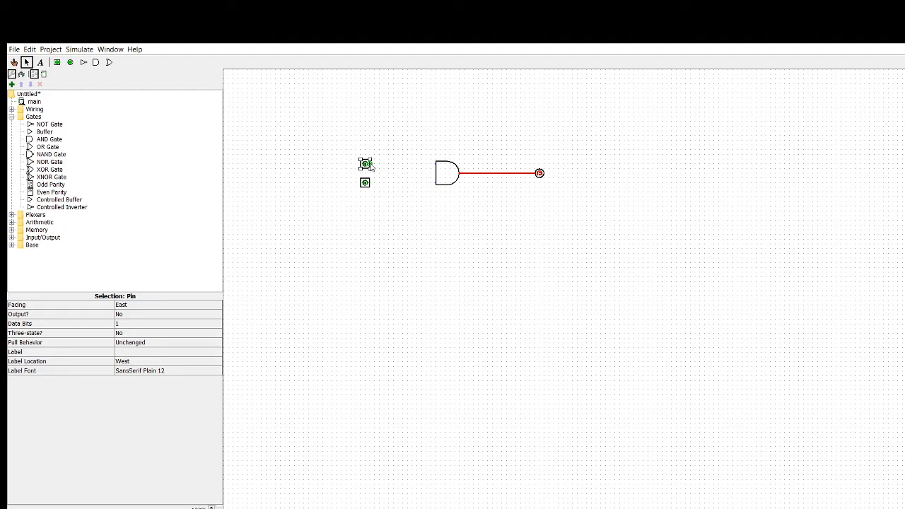
left_click_drag(368, 164, 437, 164)
left_click_drag(370, 183, 436, 182)
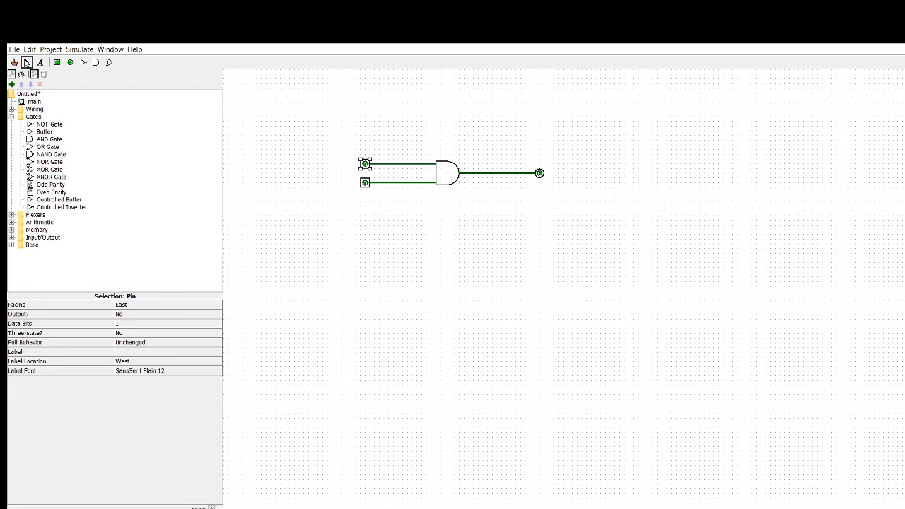
Step: Add text labels A above the upper input pin, B below the lower input pin and F above the output pin
left_click(40, 63)
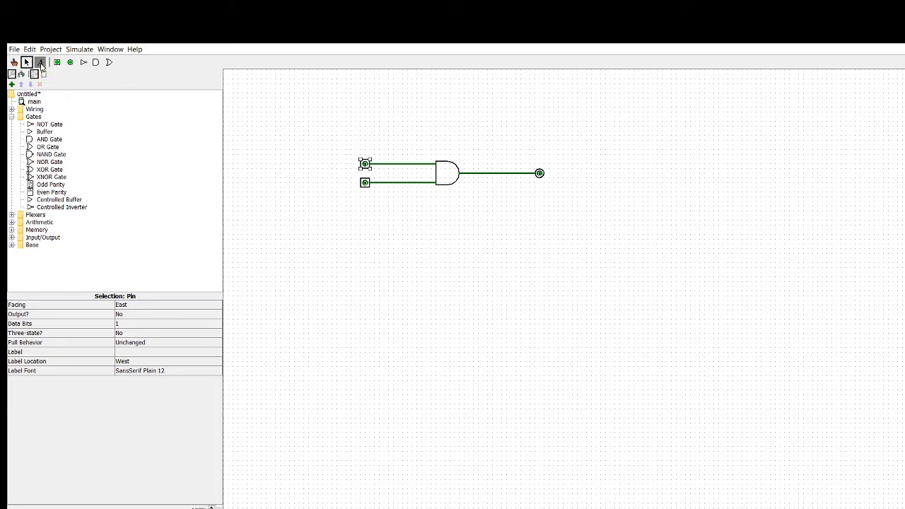
left_click(358, 151)
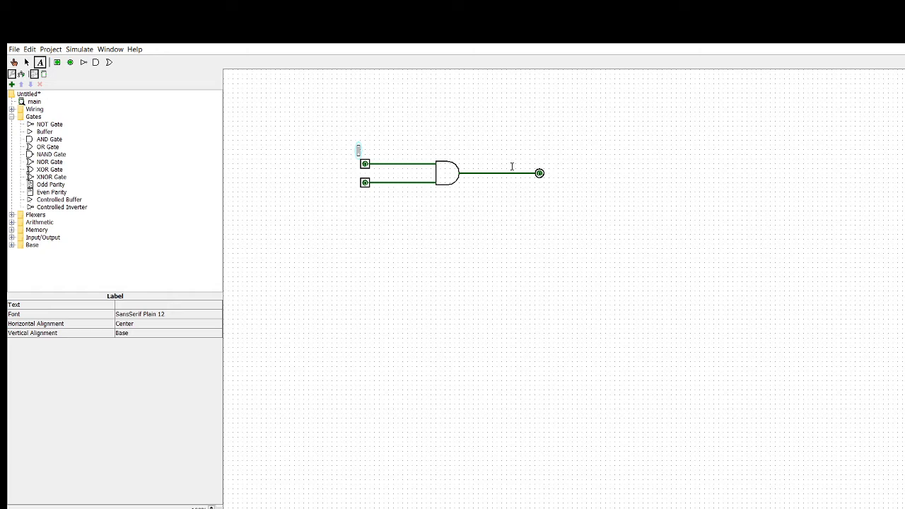
type("A")
left_click(364, 196)
type("B")
left_click(537, 159)
type("F")
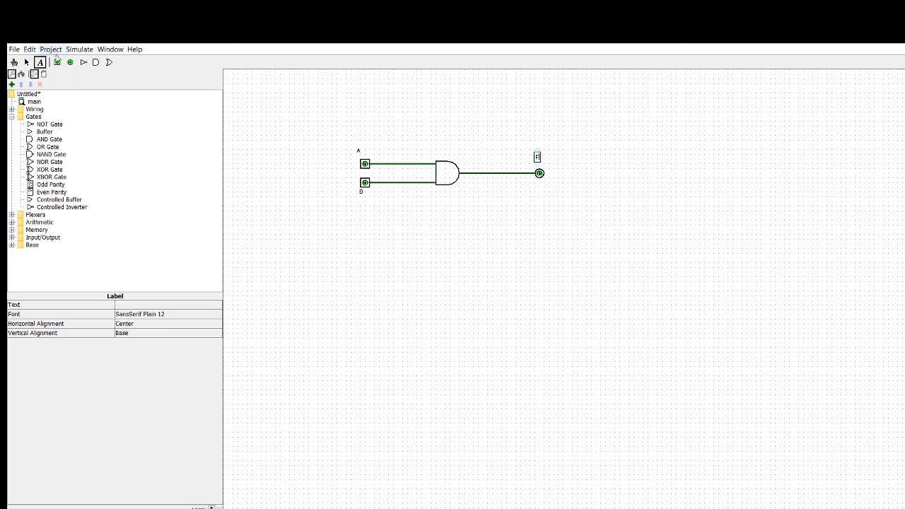
Step: Switch to the tool for changing values within the circuit
left_click(12, 51)
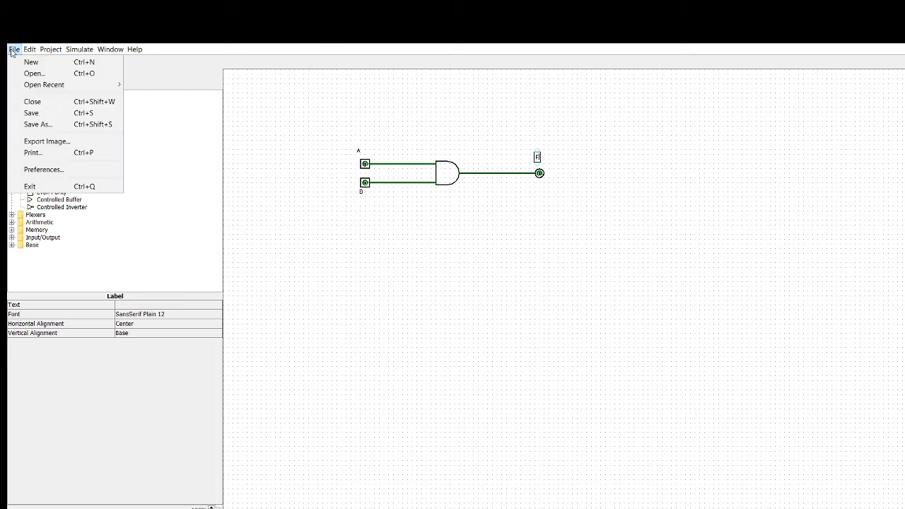
left_click(278, 128)
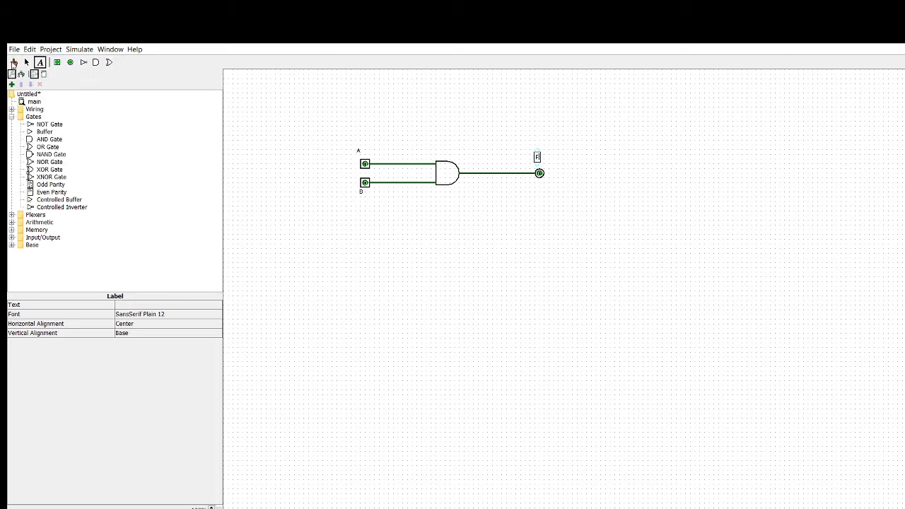
left_click(13, 63)
left_click(72, 50)
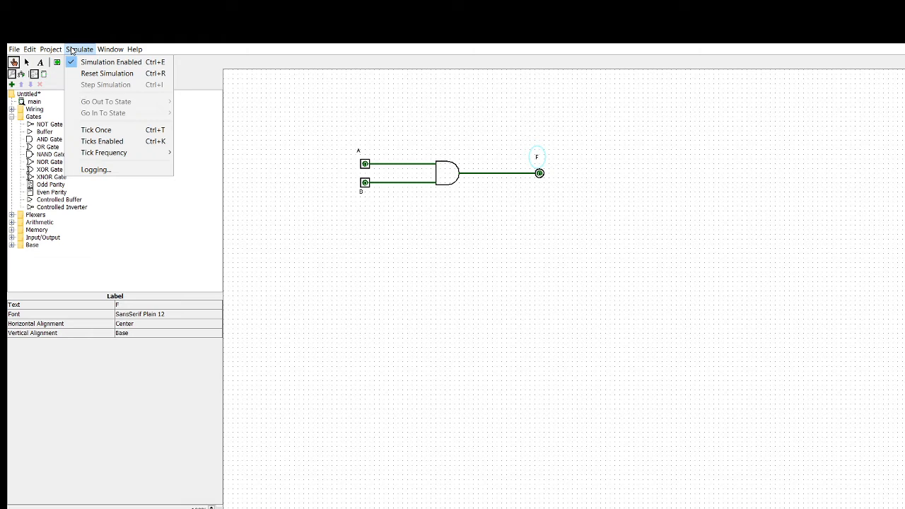
left_click(110, 50)
left_click(79, 49)
mouse_move(14, 51)
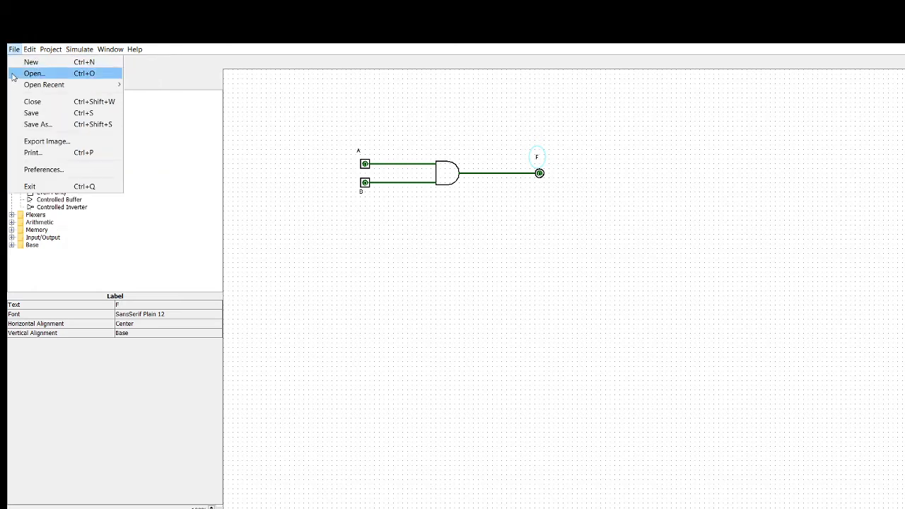
left_click(311, 207)
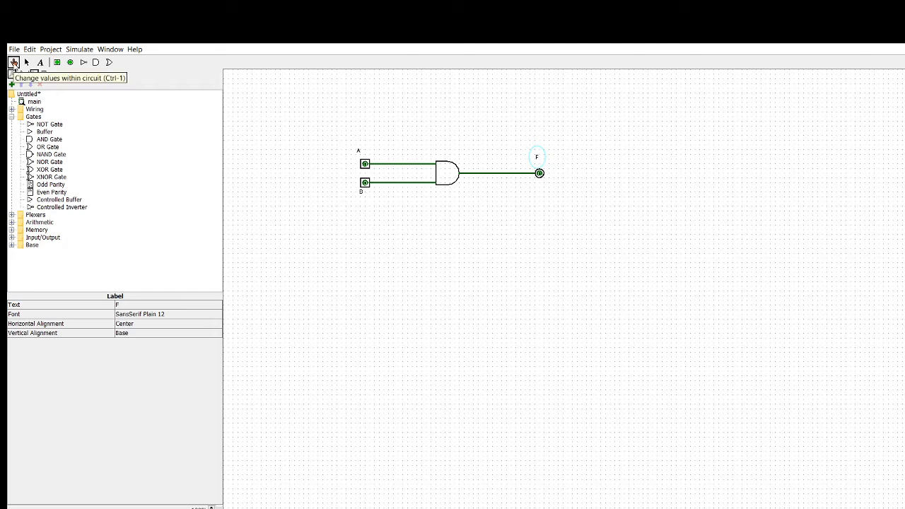
Step: Test the AND gate by toggling input B with A at 0, then setting A to 1 and toggling B again
left_click(365, 182)
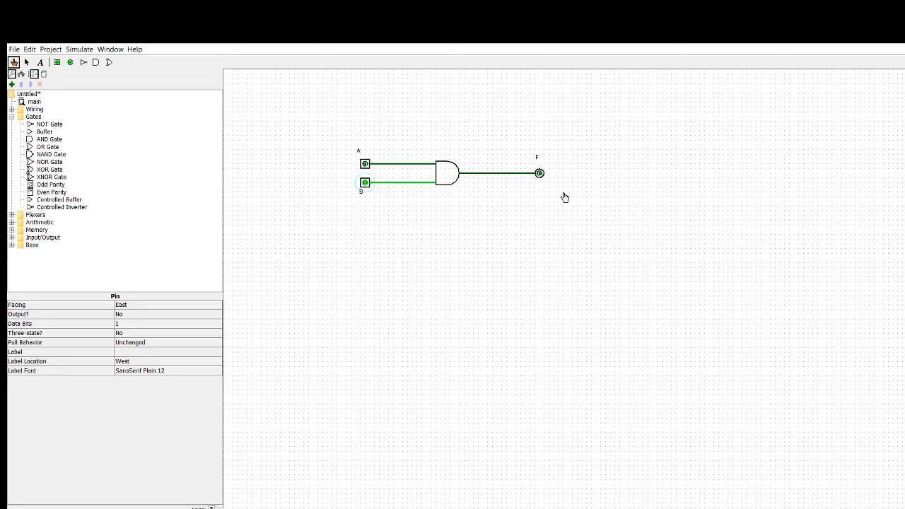
left_click(365, 183)
left_click(365, 164)
left_click(365, 182)
left_click(366, 183)
left_click(365, 183)
left_click(365, 183)
Step: Select the entire AND gate circuit with its pins, wires and labels and delete it
left_click(26, 63)
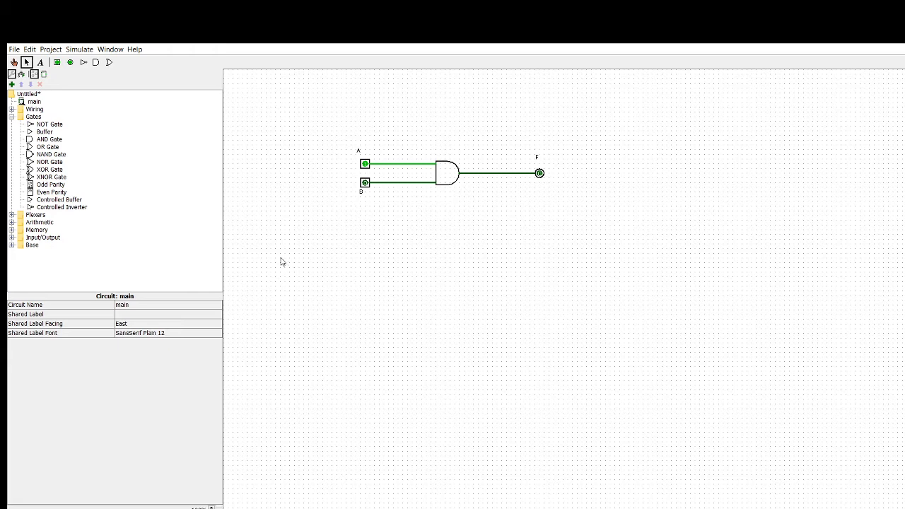
left_click_drag(281, 261, 665, 75)
key("Delete")
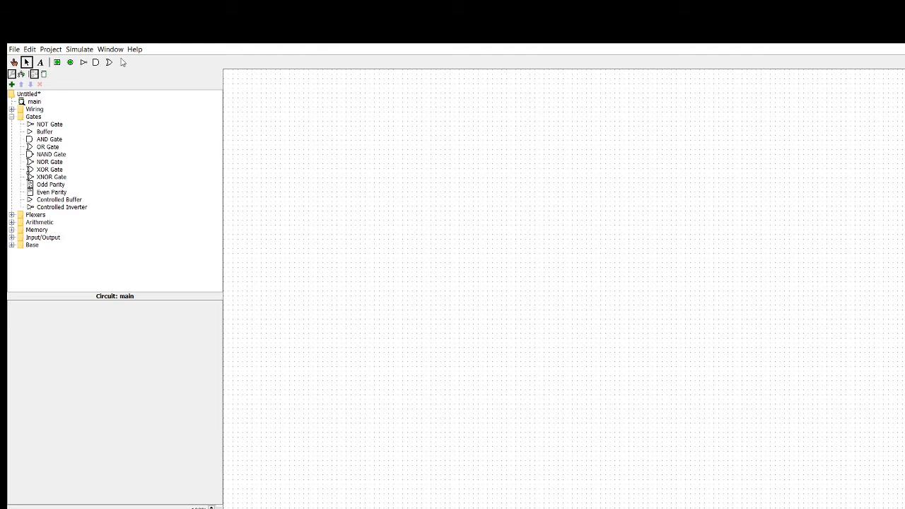
Step: Place an XOR gate near the middle of the canvas and set its number of inputs to 2
left_click(48, 170)
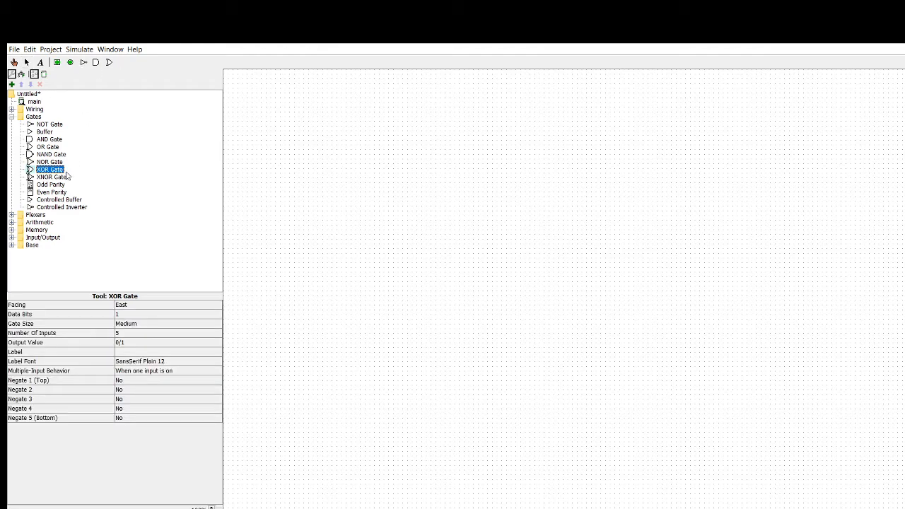
left_click(507, 216)
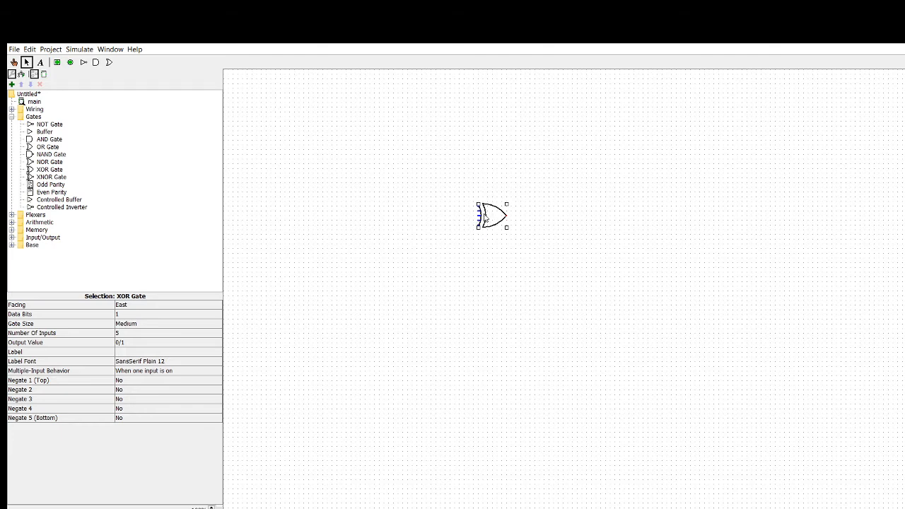
left_click(125, 333)
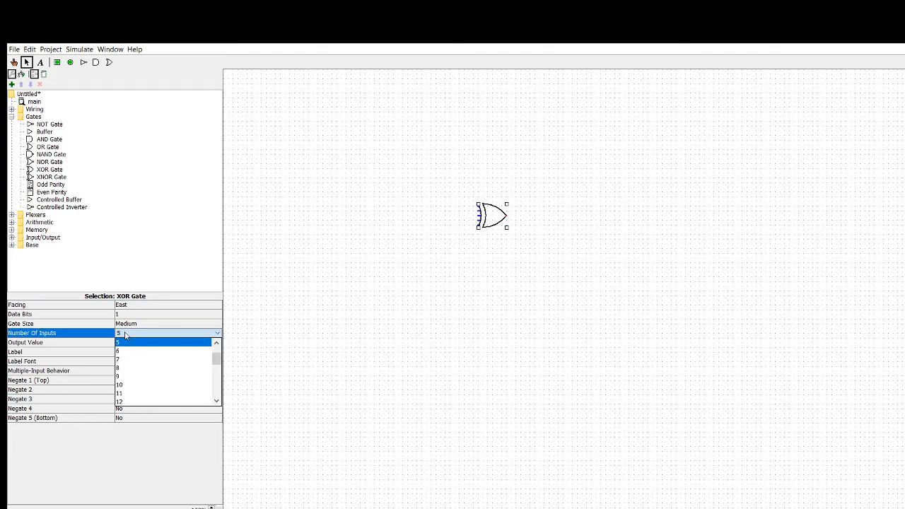
left_click(121, 344)
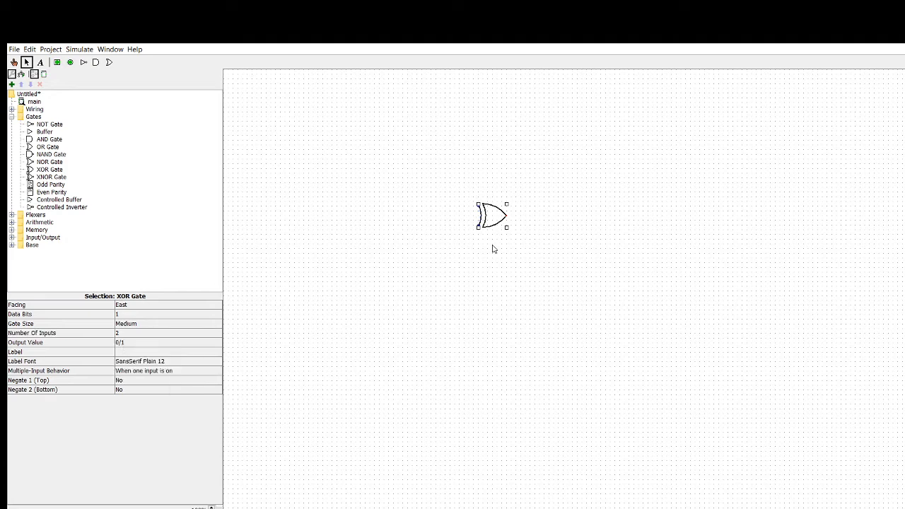
Step: Place an AND gate directly below the XOR gate and set its number of inputs to 2
left_click(42, 141)
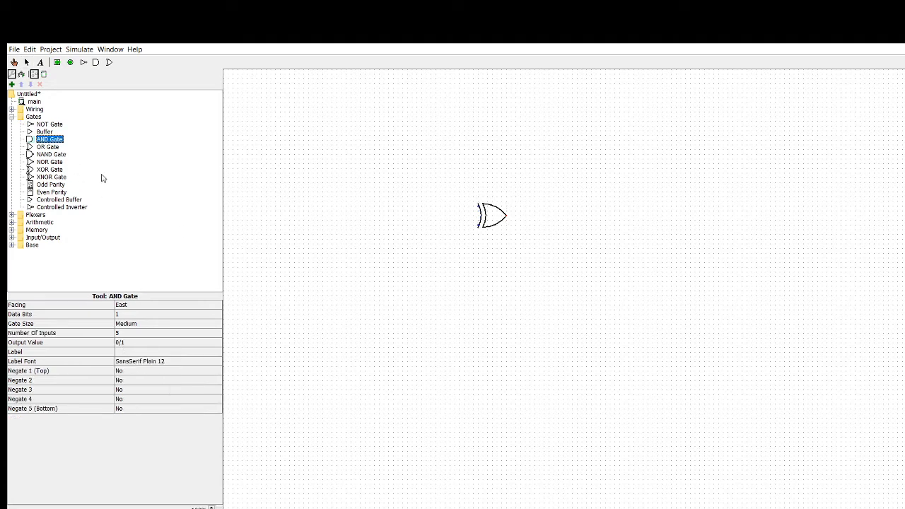
left_click(505, 280)
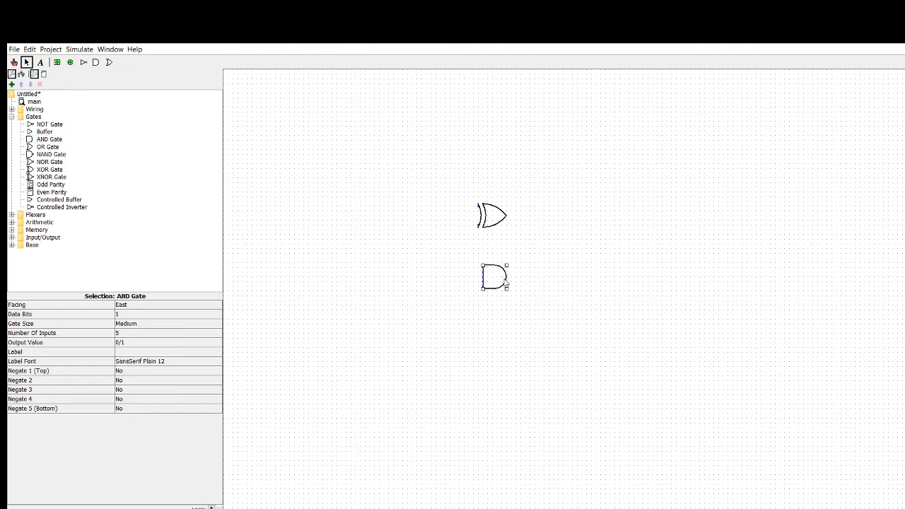
left_click(118, 333)
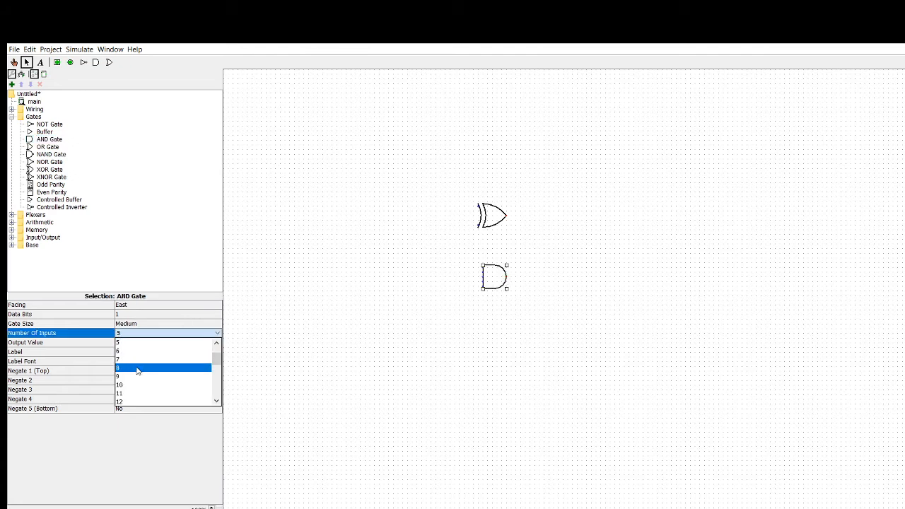
scroll(138, 358, "up", 3)
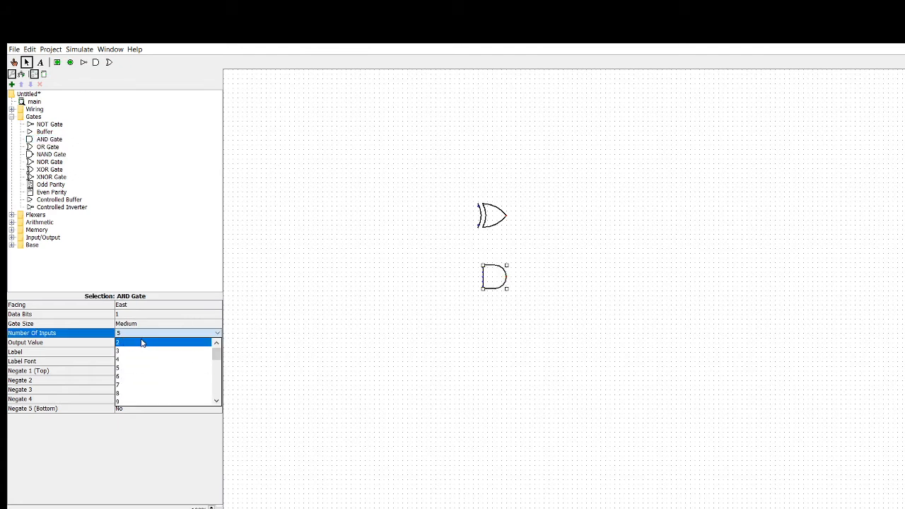
left_click(142, 343)
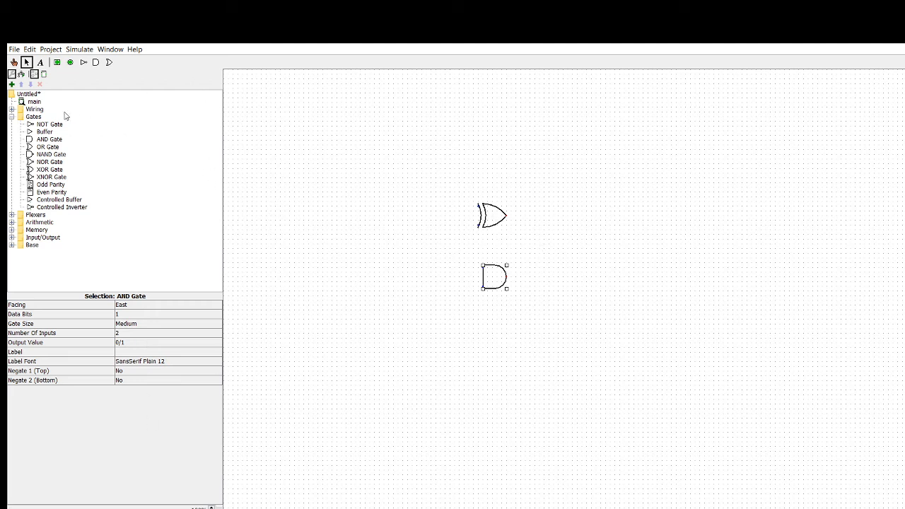
Step: Place two input pins one below the other, to the left of the XOR gate
left_click(57, 63)
left_click(343, 207)
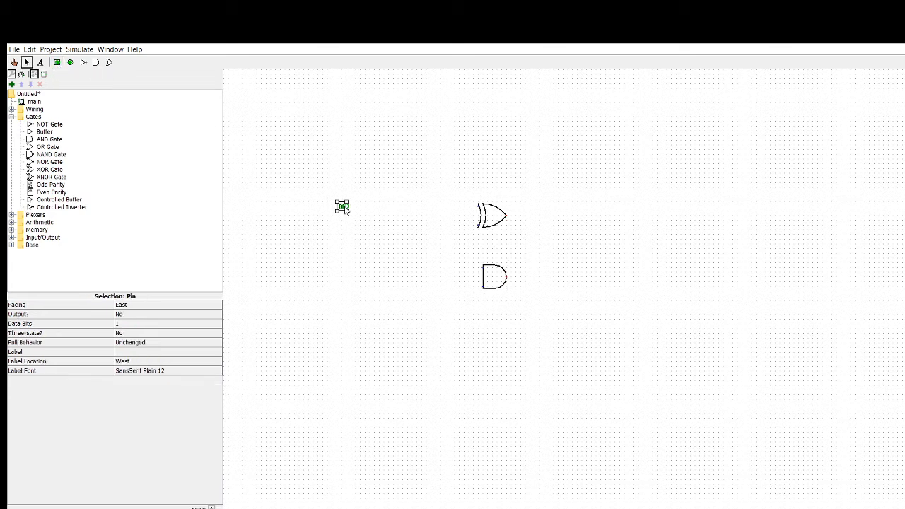
left_click(57, 62)
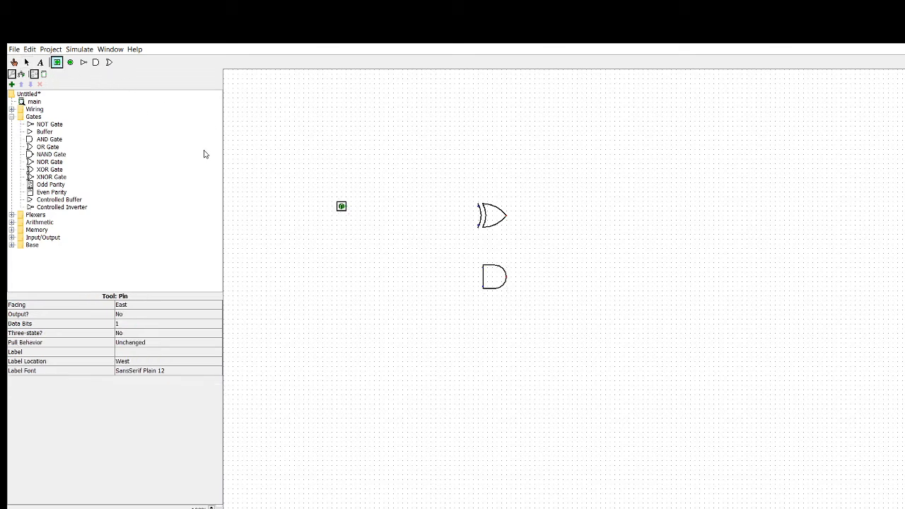
left_click(343, 230)
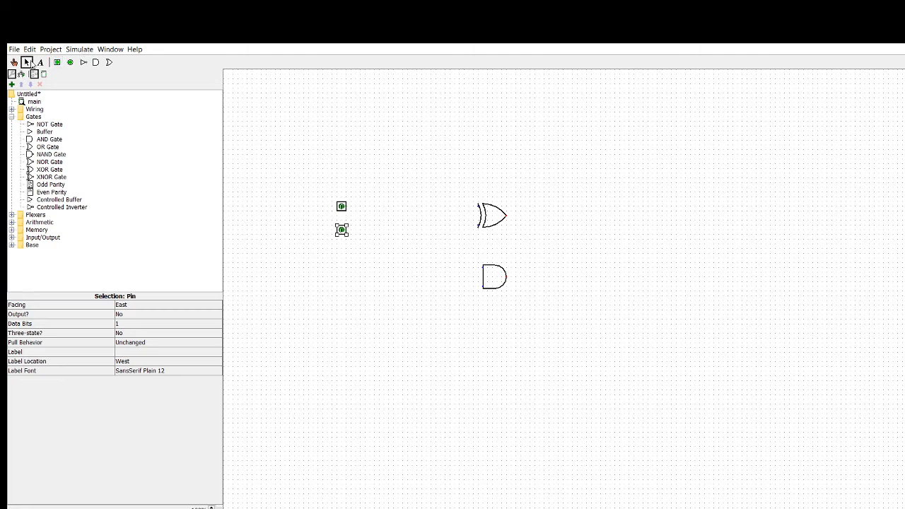
Step: Place two output pins, one to the right of the XOR gate and one to the right of the AND gate
left_click(70, 63)
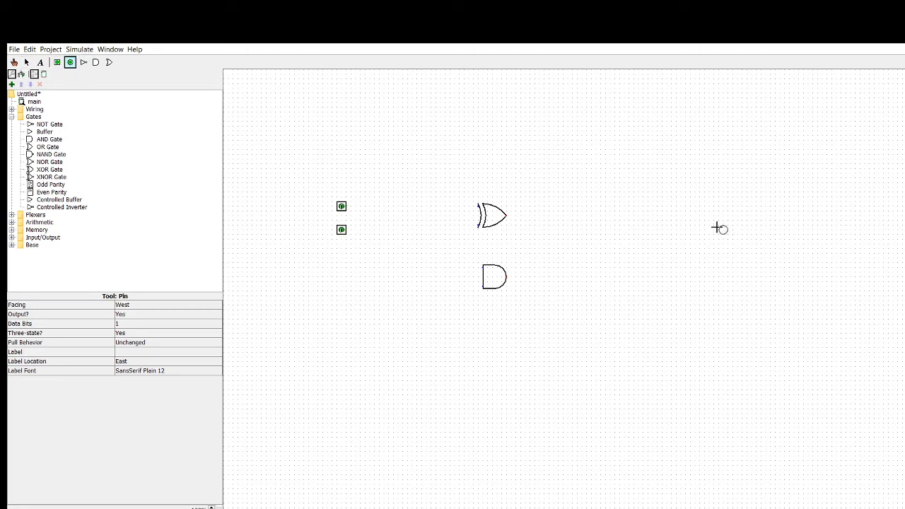
left_click(622, 210)
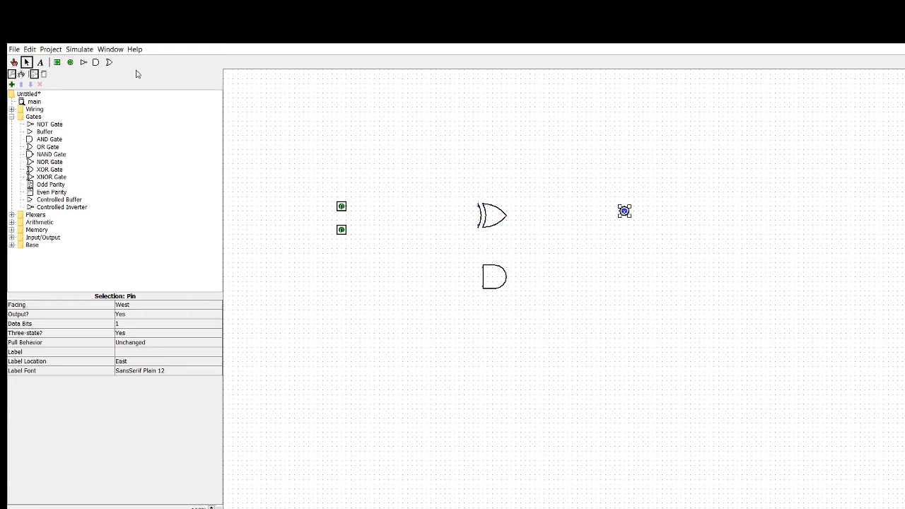
left_click(70, 63)
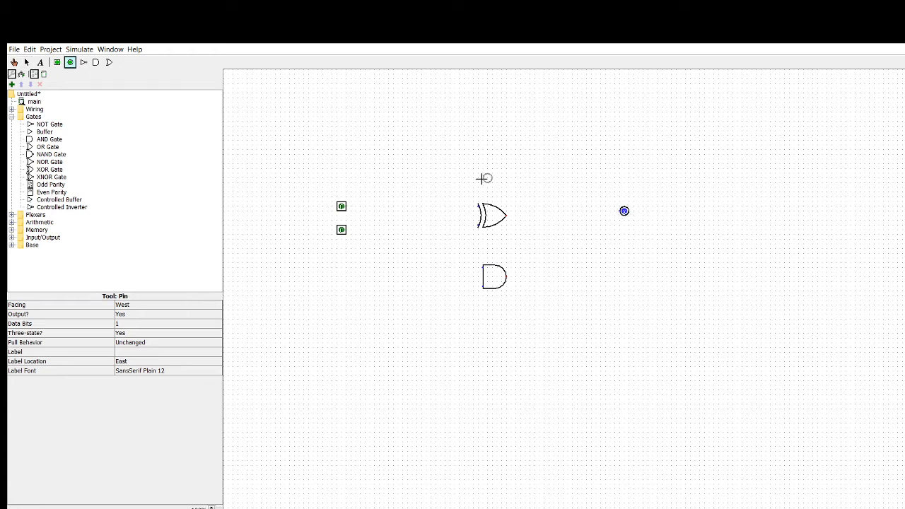
left_click(626, 281)
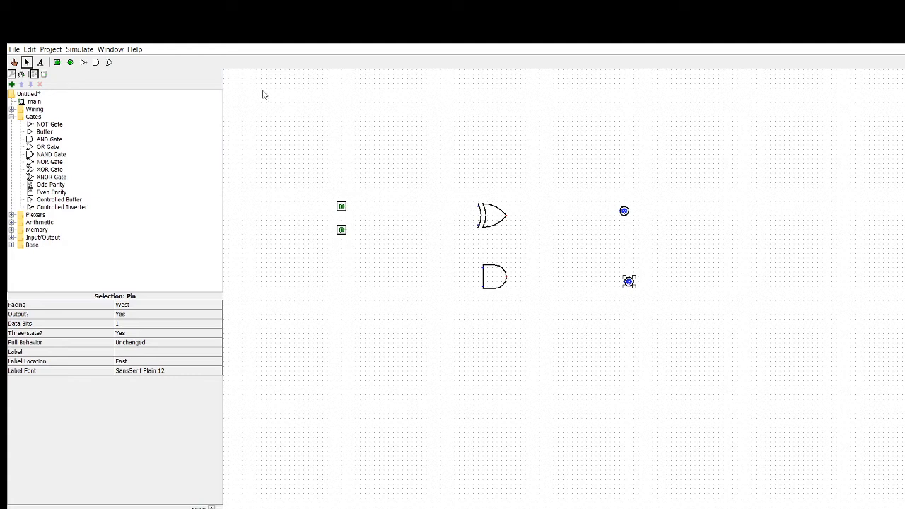
Step: Add text labels A and B to the upper and lower input pins, and SUM and CARRY above the output pins
left_click(40, 62)
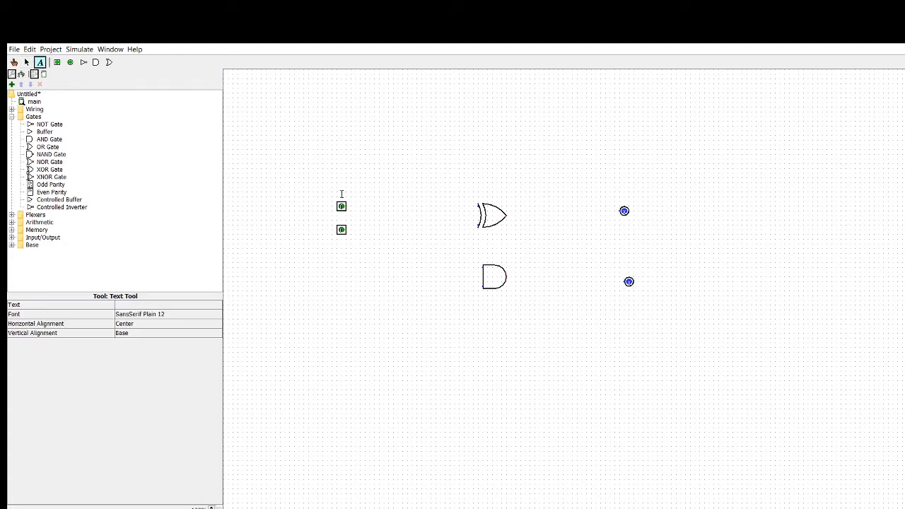
left_click(338, 192)
left_click(339, 241)
left_click(631, 197)
type("SUM")
left_click(636, 276)
type("CARRY")
left_click(655, 304)
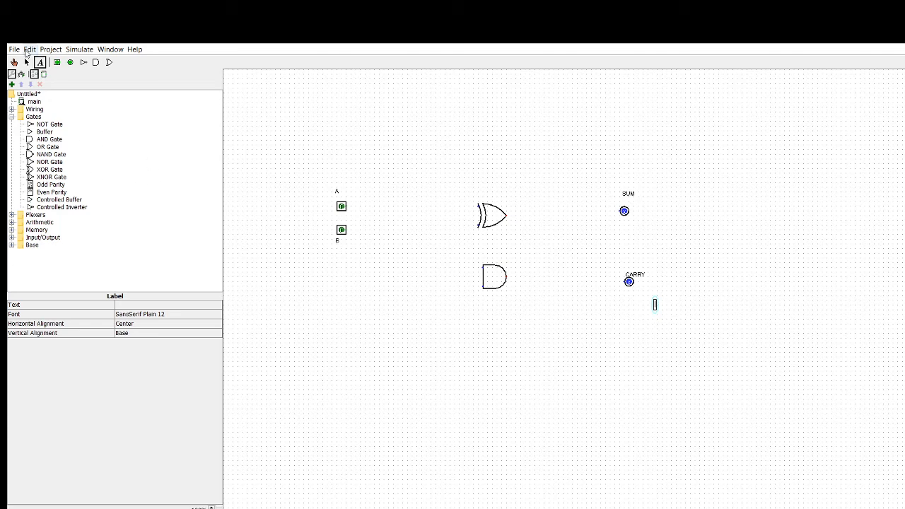
Step: Wire input pin A to the XOR gate's upper input and pin B to its lower input
left_click(26, 62)
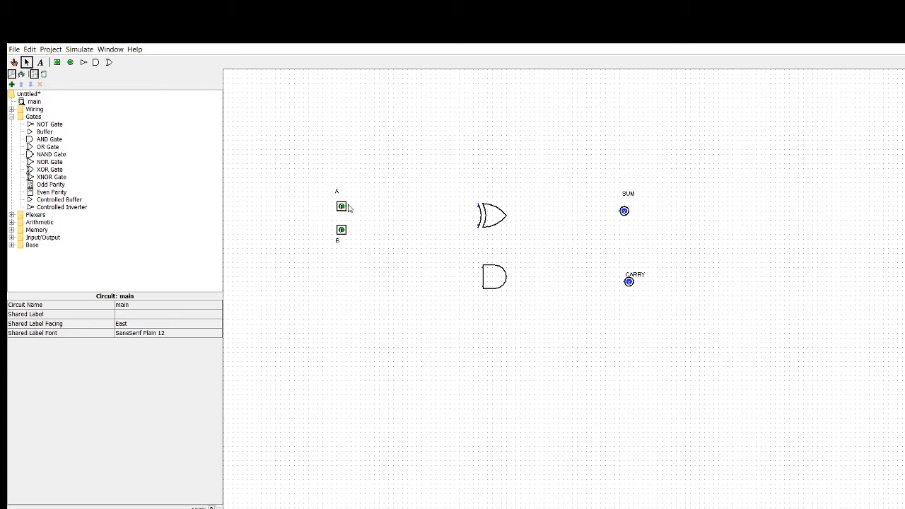
left_click_drag(348, 207, 480, 211)
left_click_drag(346, 235, 478, 226)
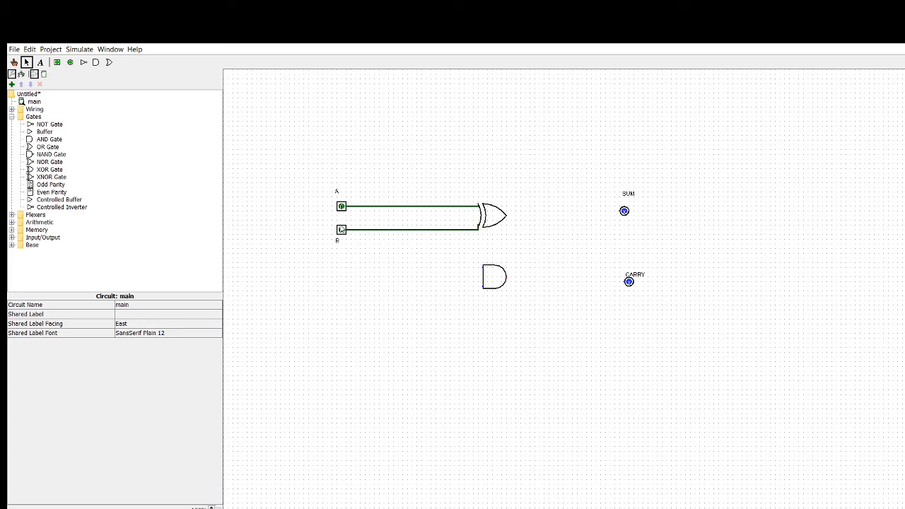
Step: Move pin B up level with the XOR gate's lower input and straighten its wire into one horizontal run
left_click_drag(341, 229, 342, 225)
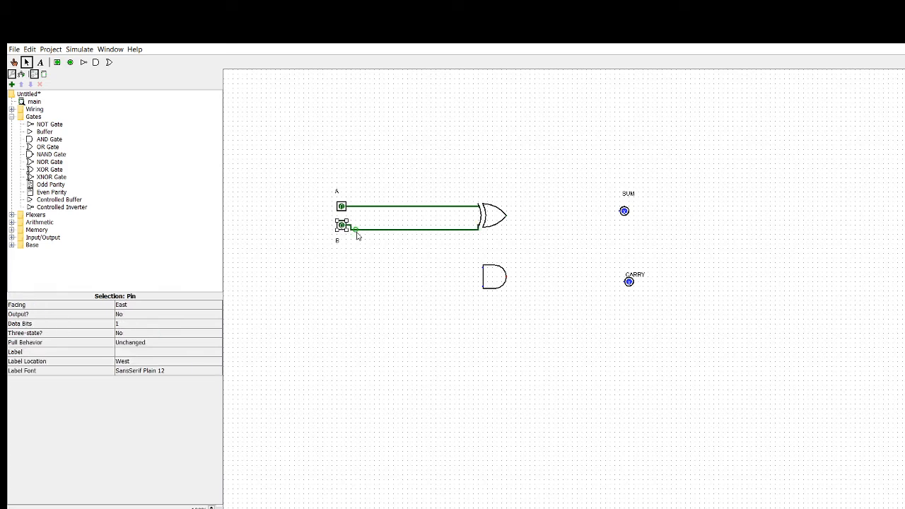
left_click(410, 230)
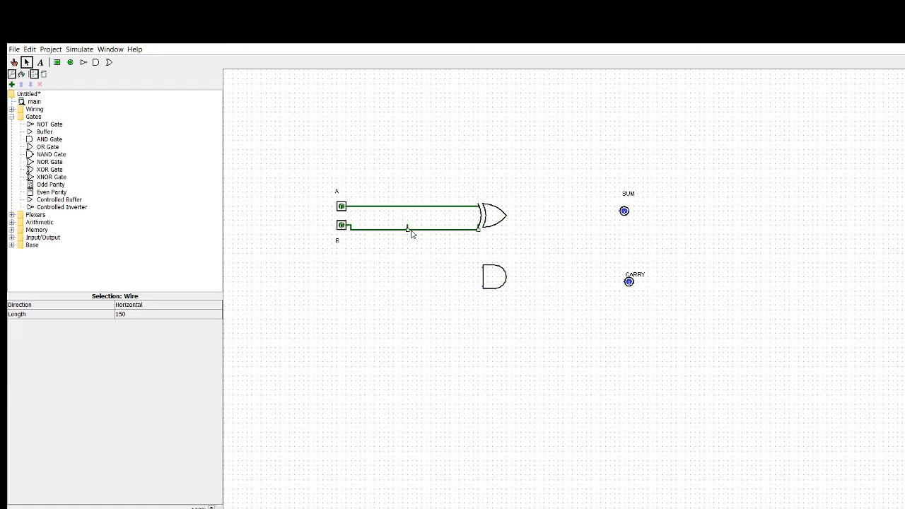
left_click_drag(417, 230, 396, 225)
left_click(398, 227)
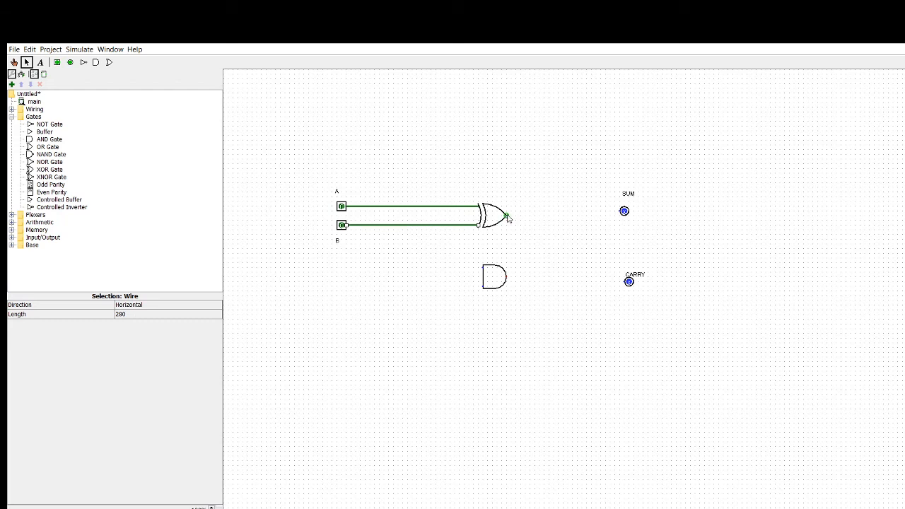
Step: Wire the XOR output straight to the SUM pin, and connect the AND gate's inputs to the A and B wires
left_click_drag(507, 215, 625, 217)
left_click(664, 234)
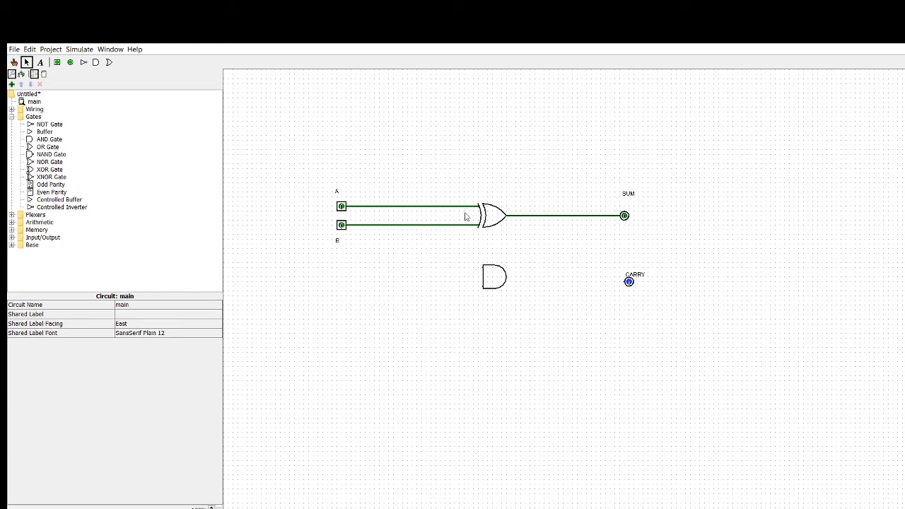
left_click_drag(484, 267, 449, 206)
mouse_move(483, 287)
left_mouse_down()
mouse_move(427, 283)
mouse_move(427, 224)
left_mouse_up()
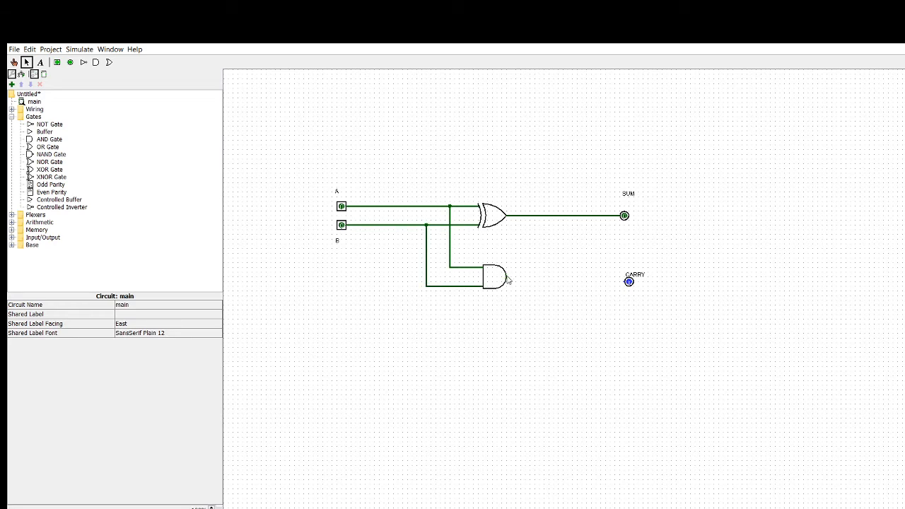
Step: Wire the AND gate's output straight to the CARRY pin and move the CARRY label up clear of the pin
left_click_drag(508, 280, 630, 259)
left_click(648, 286)
left_click(640, 277)
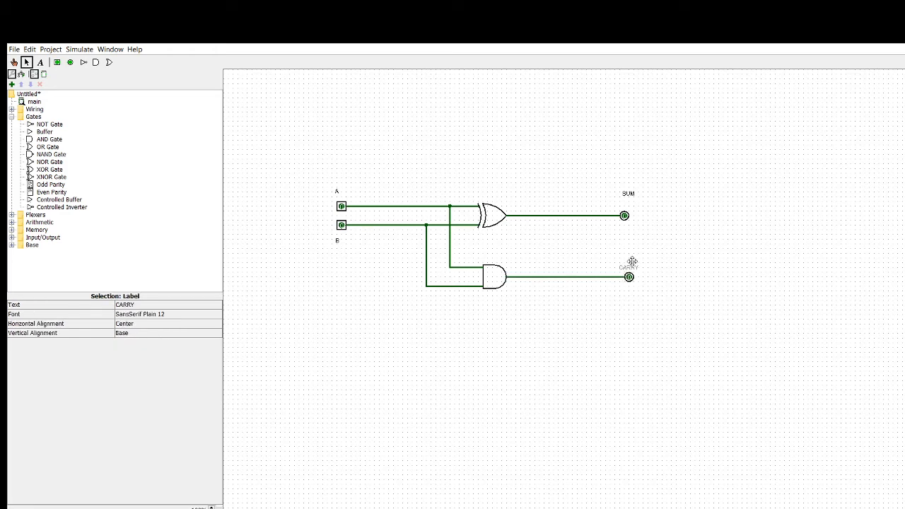
left_click(705, 301)
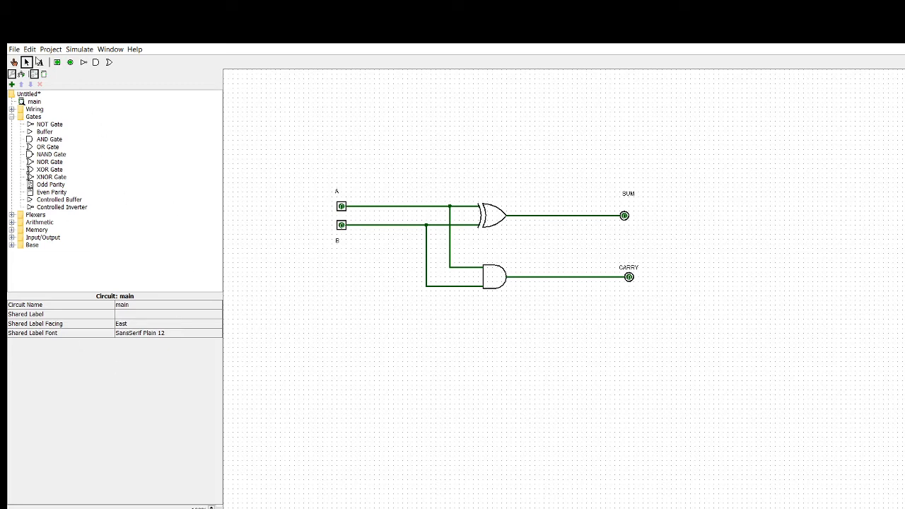
Step: Test the adder by toggling B with A at 0, then set A to 1 and toggle B, ending with both at 1
left_click(13, 62)
left_click(341, 226)
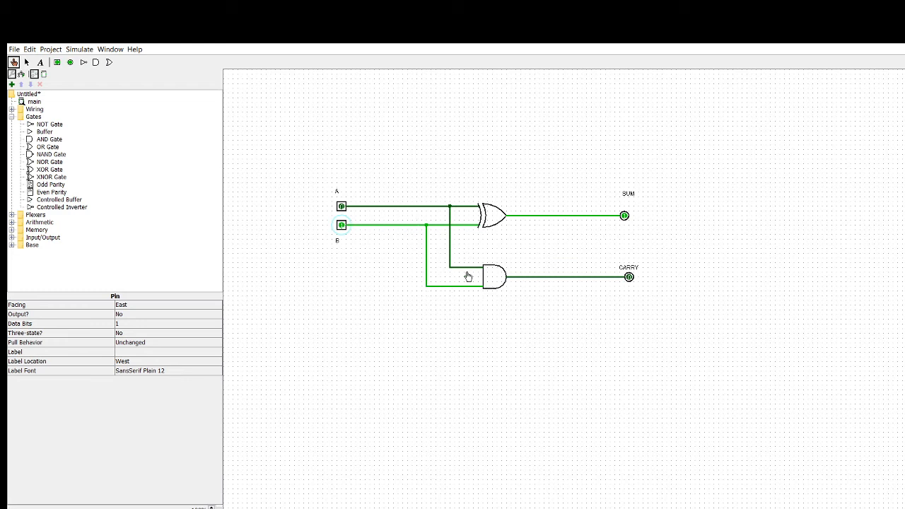
left_click(343, 227)
left_click(344, 208)
left_click(344, 227)
left_click(343, 227)
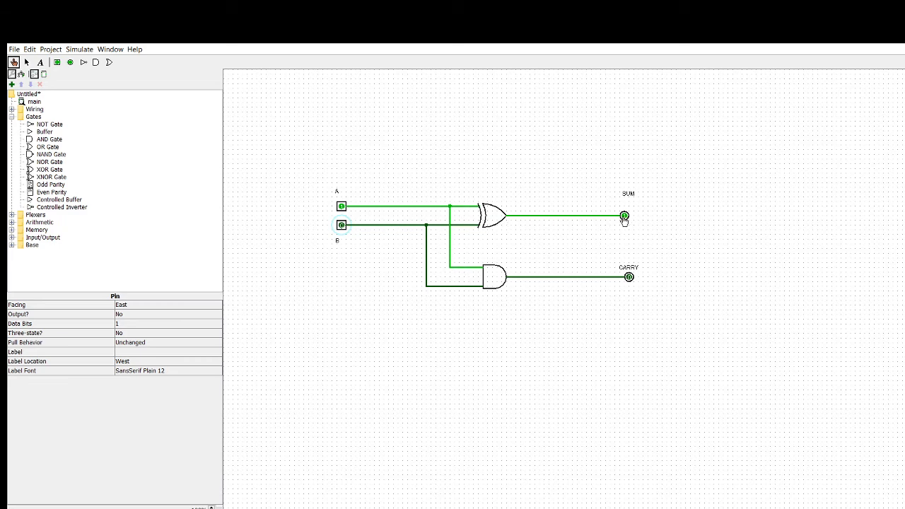
left_click(344, 226)
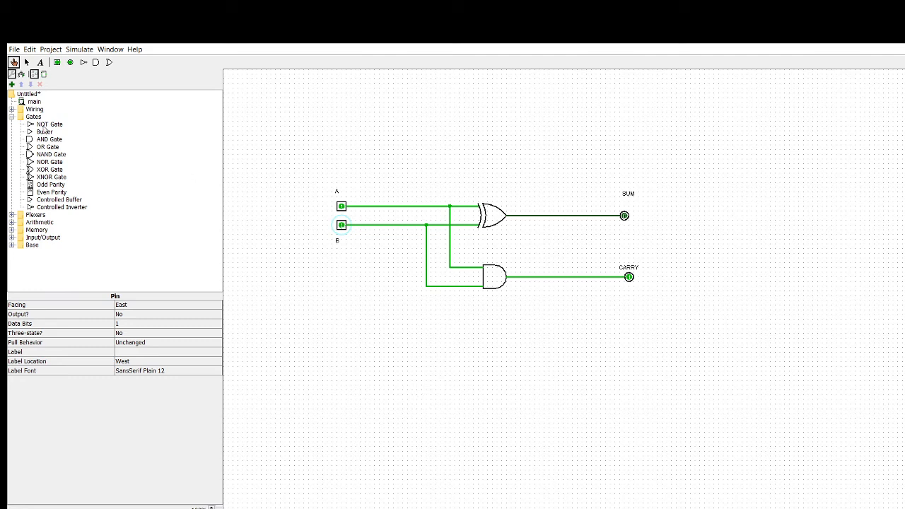
Step: Place a NOT gate above the adder with an input pin before it and an output pin after it, and wire them together
left_click(83, 65)
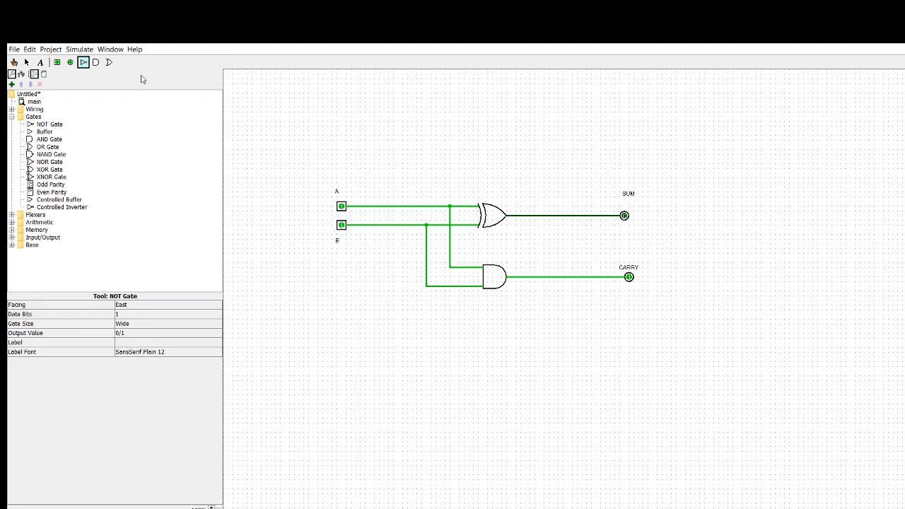
left_click(410, 145)
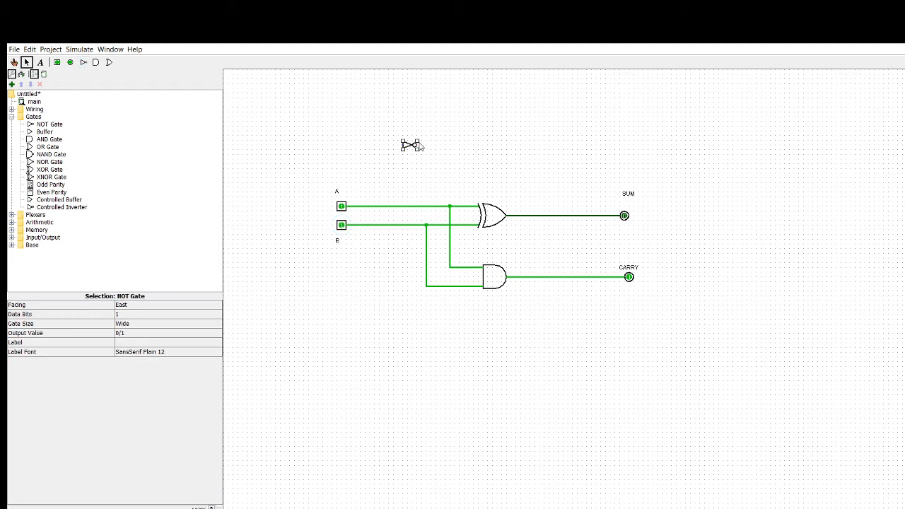
left_click(59, 63)
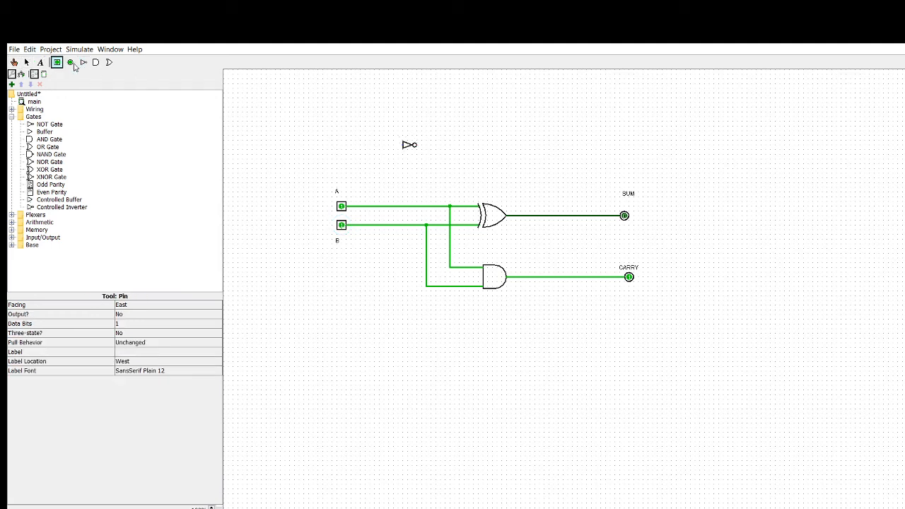
left_click(361, 149)
left_click(70, 63)
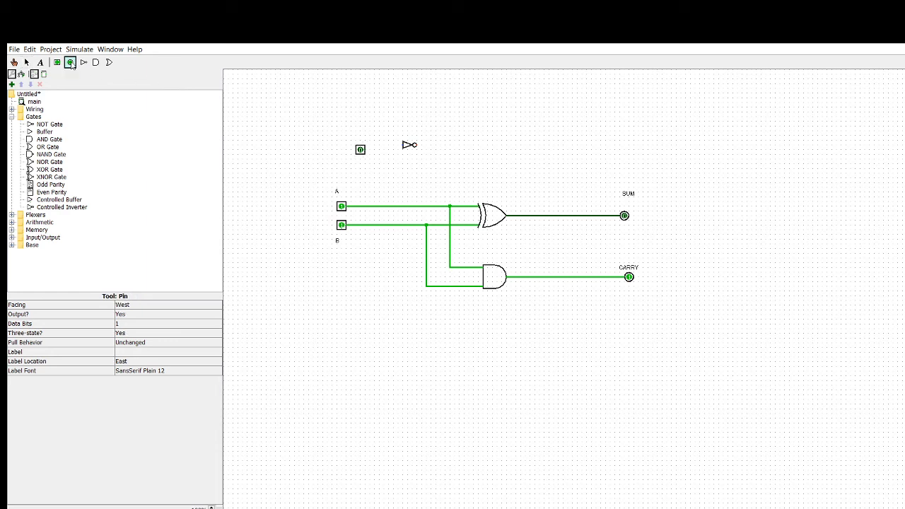
left_click(493, 144)
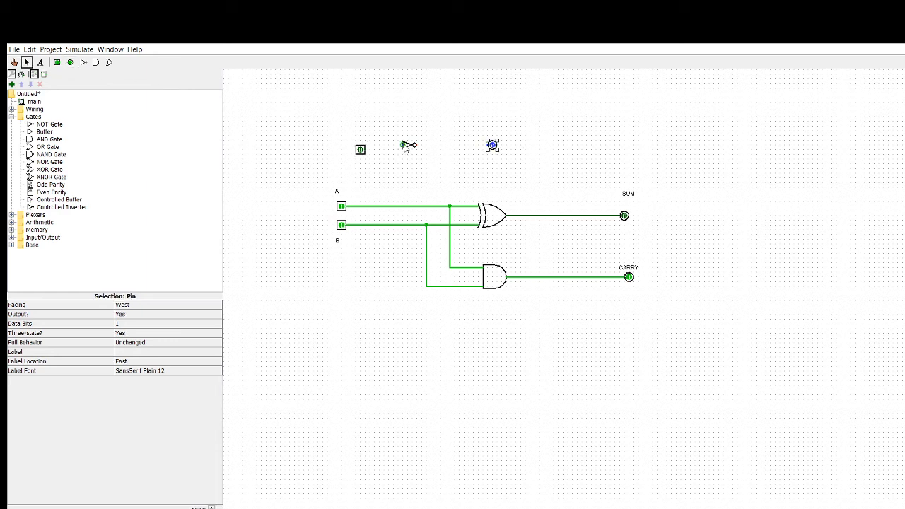
mouse_move(402, 145)
left_mouse_down()
mouse_move(365, 150)
mouse_move(493, 146)
left_mouse_up()
left_click(360, 151)
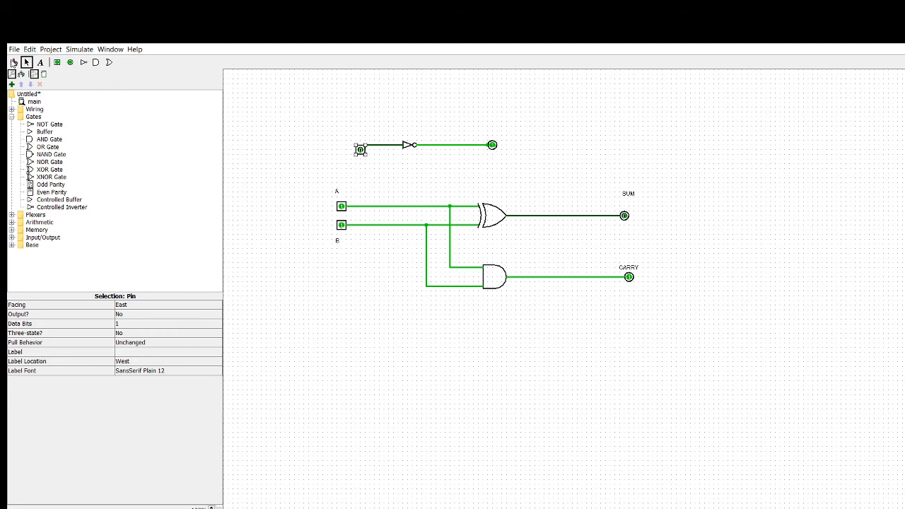
Step: Test the NOT gate by toggling its input pin to 1 and back to 0
left_click(14, 62)
left_click(361, 149)
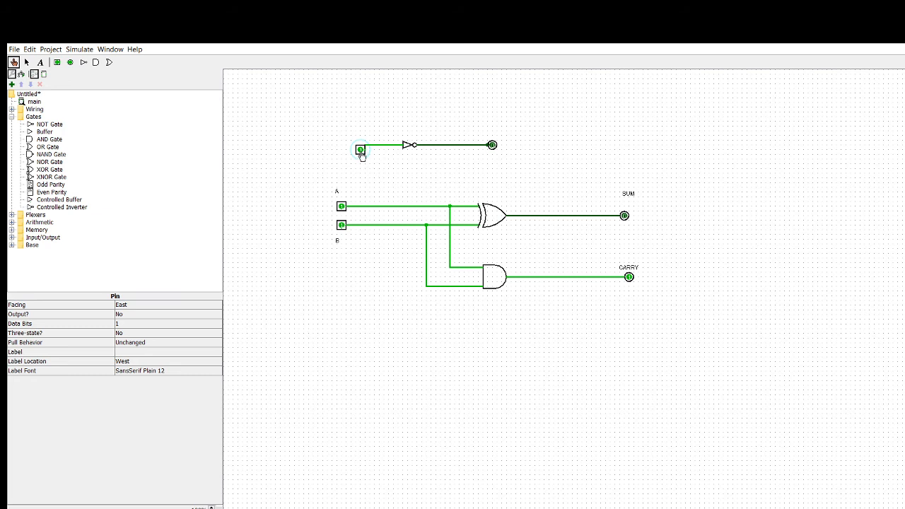
left_click(360, 150)
Step: Expand the Memory category of the component library to view its components
left_click(11, 230)
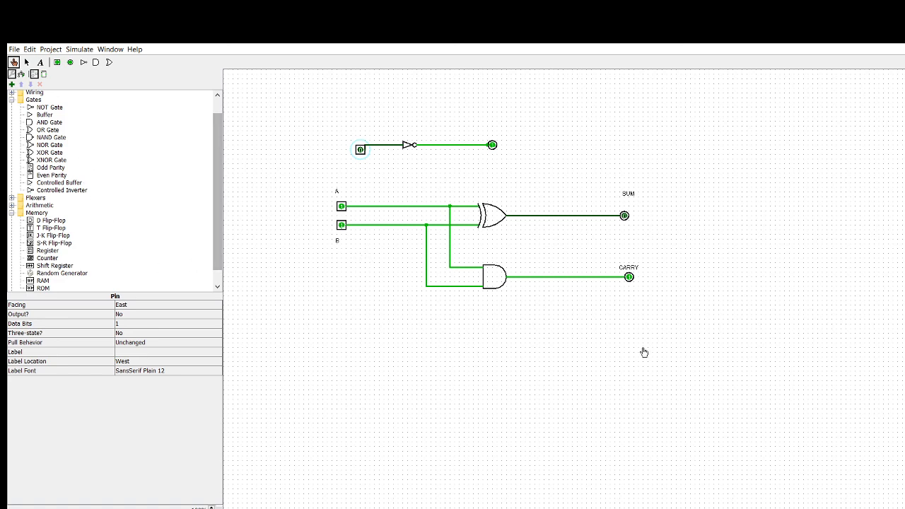